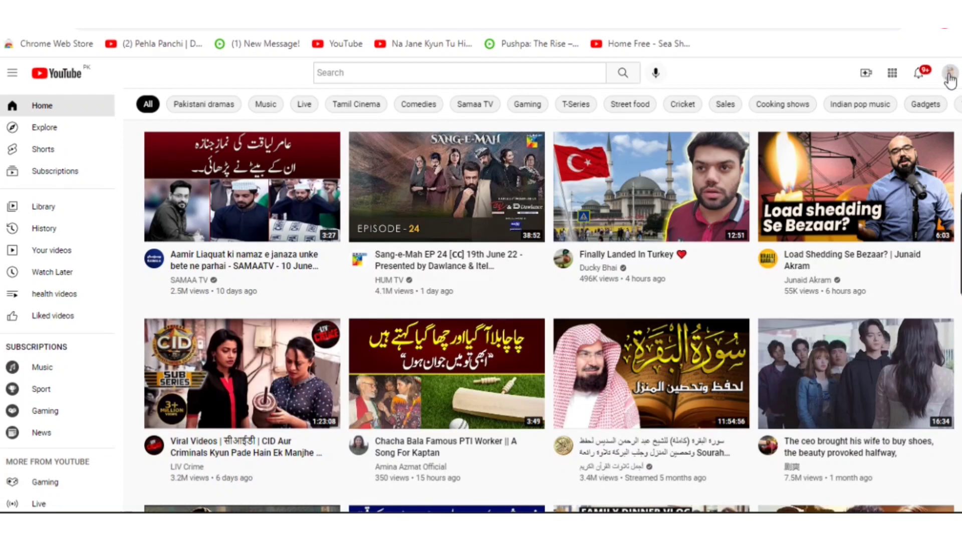
- Open the channel's monetisation page in YouTube Studio and start the Partner Programme application
{"action": "left_click", "coordinate": [950, 76]}
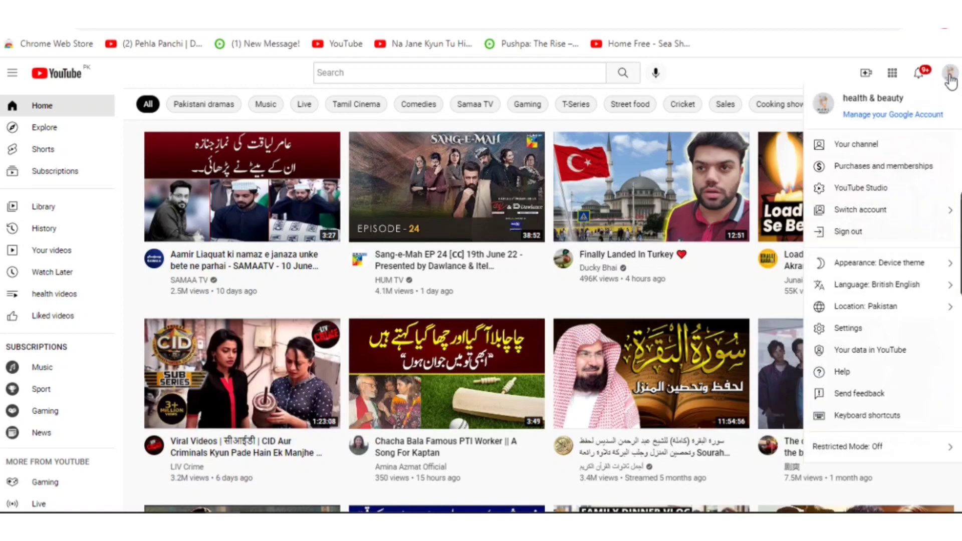
{"action": "left_click", "coordinate": [862, 190]}
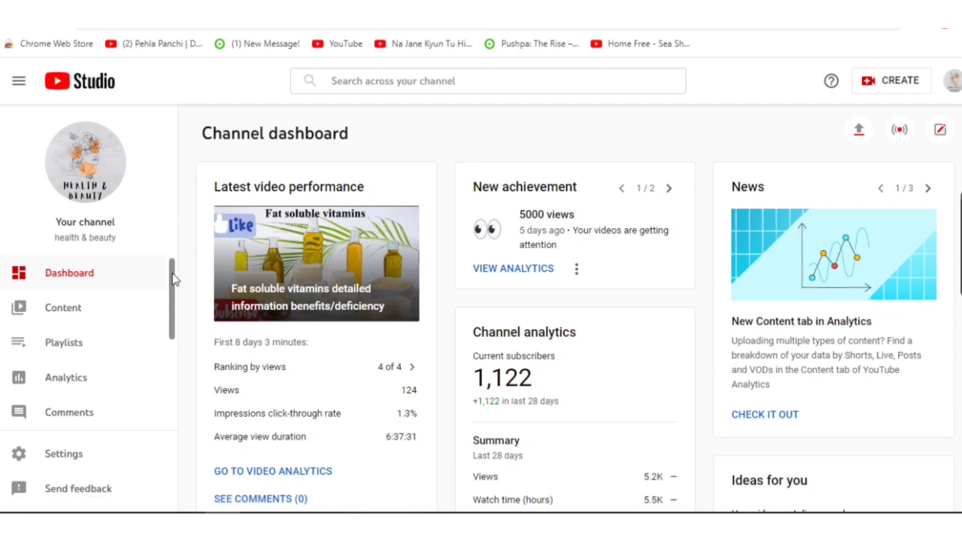
{"action": "left_click_drag", "start_coordinate": [173, 279], "coordinate": [169, 377]}
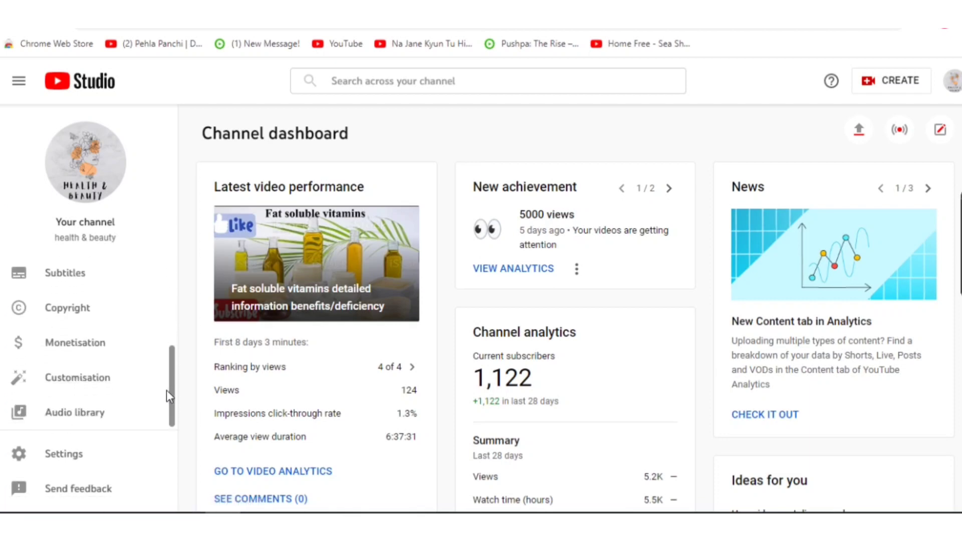
{"action": "left_click", "coordinate": [91, 346]}
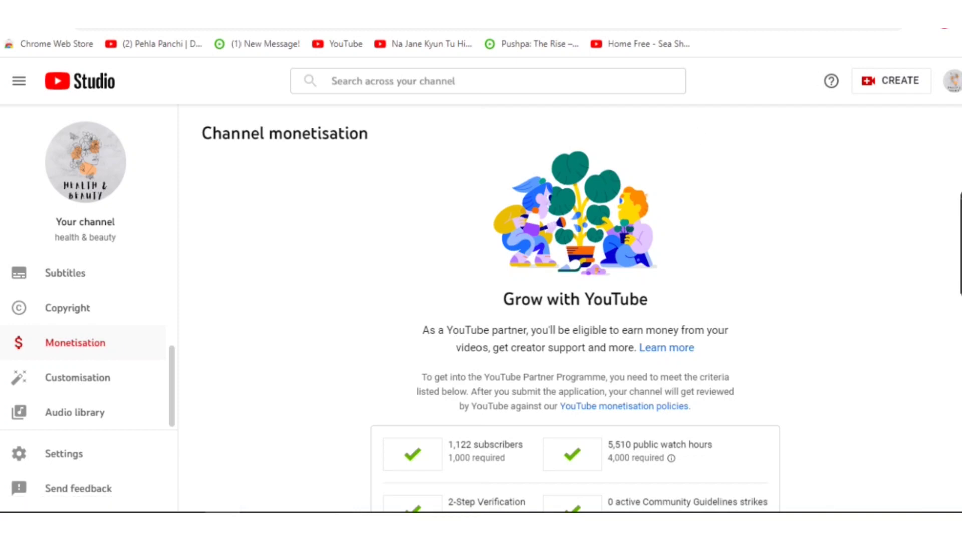
{"action": "scroll", "coordinate": [491, 311], "scroll_direction": "down", "scroll_amount": 2}
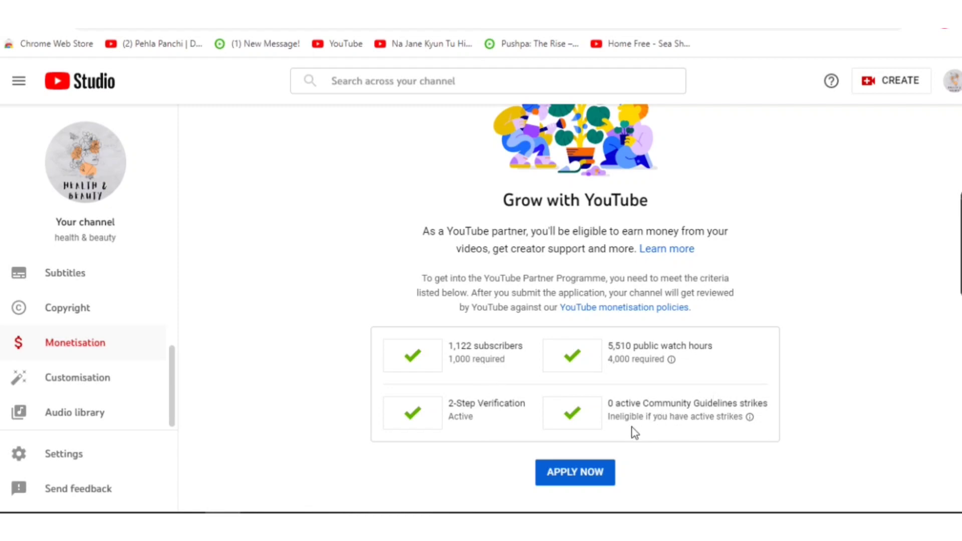
{"action": "left_click", "coordinate": [570, 479]}
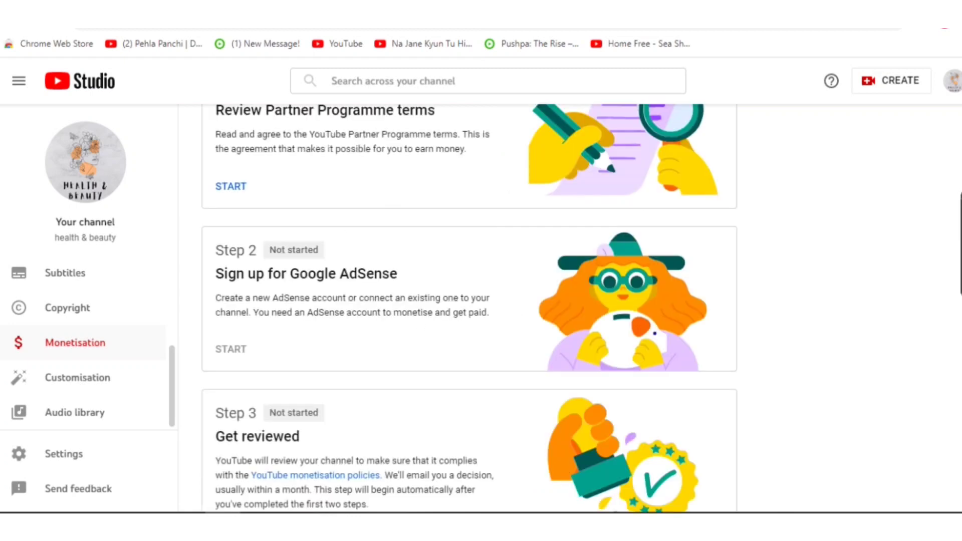
- Start Step 1 of the monetisation setup and accept the YouTube Partner Programme terms
{"action": "scroll", "coordinate": [469, 308], "scroll_direction": "up", "scroll_amount": 2}
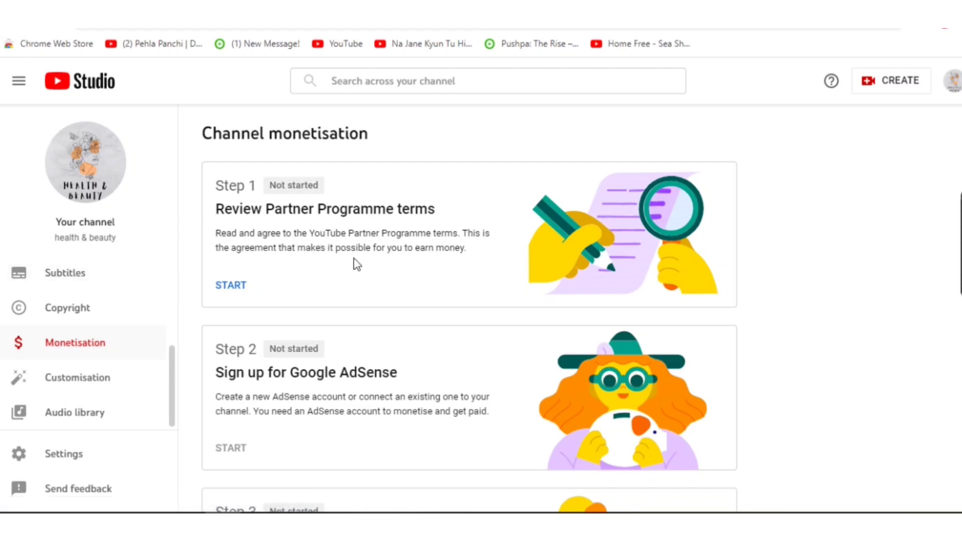
{"action": "left_click", "coordinate": [240, 290]}
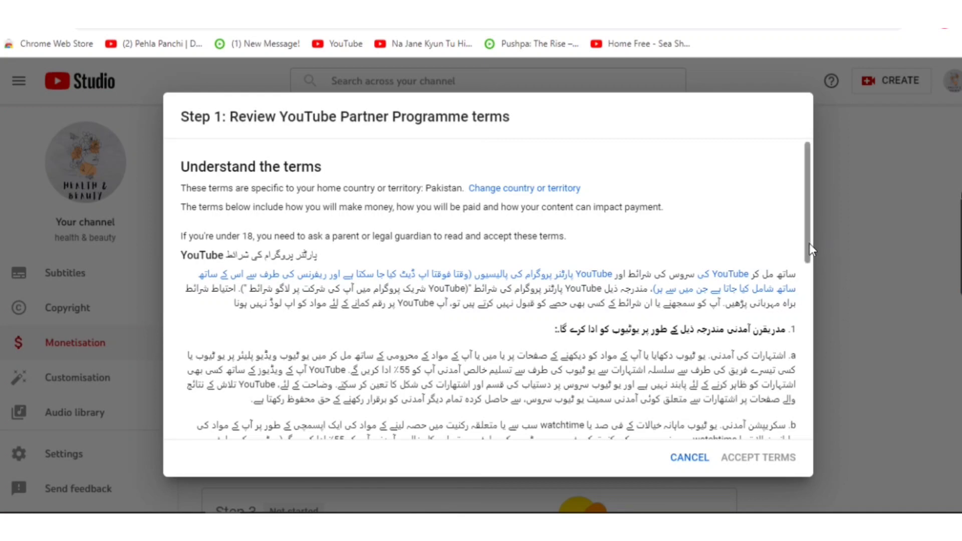
{"action": "left_click_drag", "start_coordinate": [810, 242], "coordinate": [807, 423]}
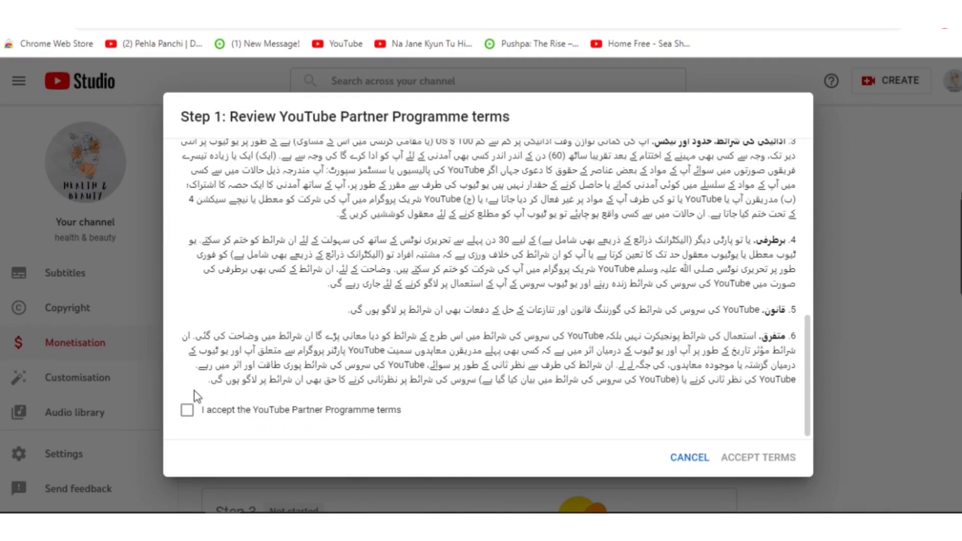
{"action": "left_click", "coordinate": [187, 414]}
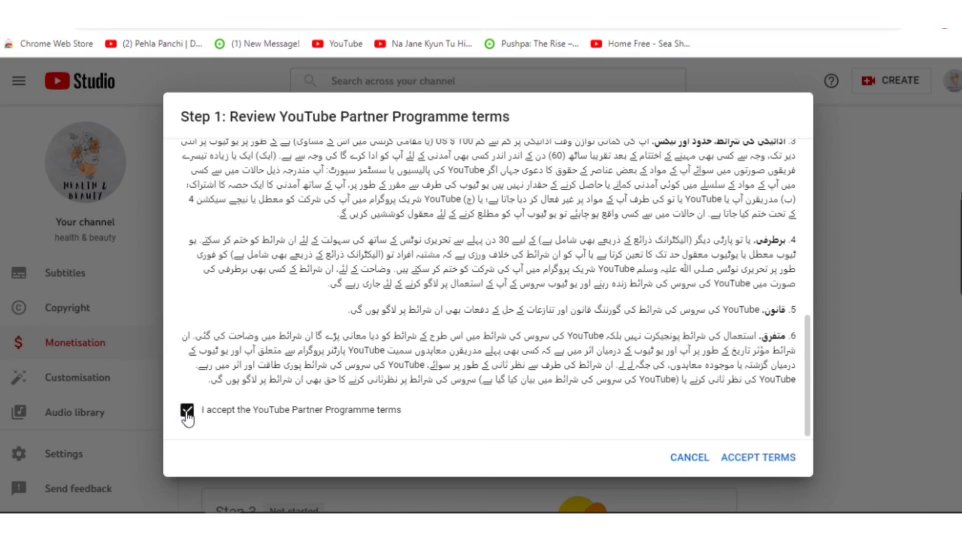
{"action": "left_click", "coordinate": [768, 460]}
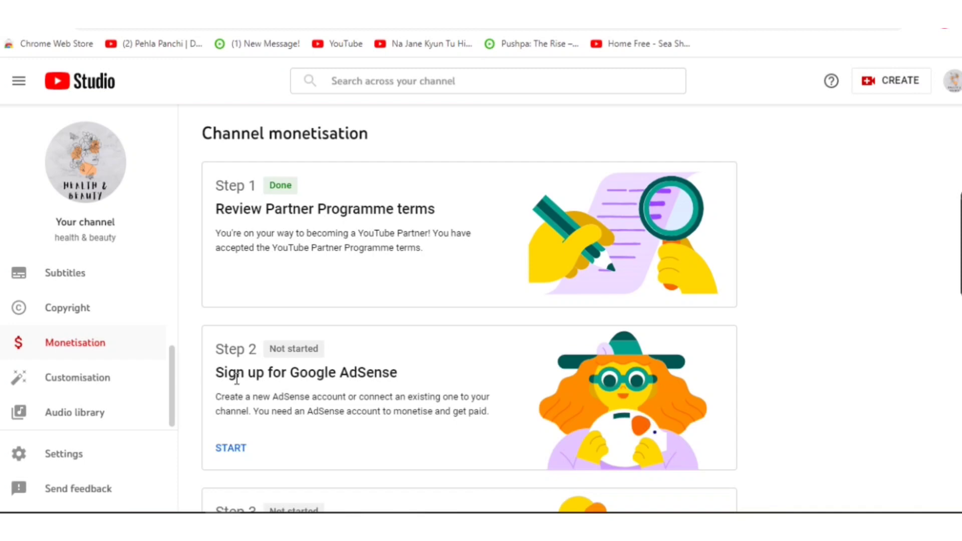
- Start the Google AdSense sign-up as "No, I don't have an existing account" and continue with the channel's Google account
{"action": "left_click", "coordinate": [230, 449]}
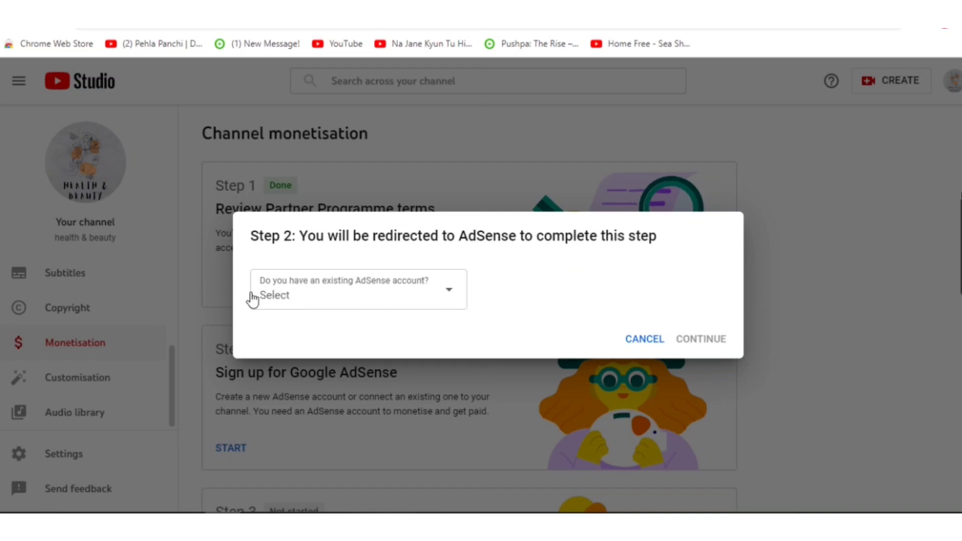
{"action": "left_click", "coordinate": [453, 298]}
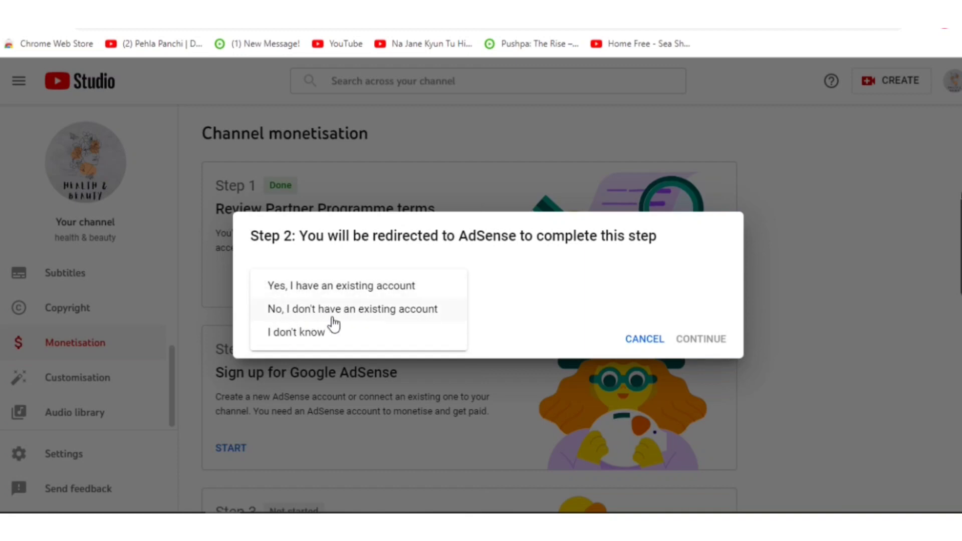
{"action": "left_click", "coordinate": [295, 315]}
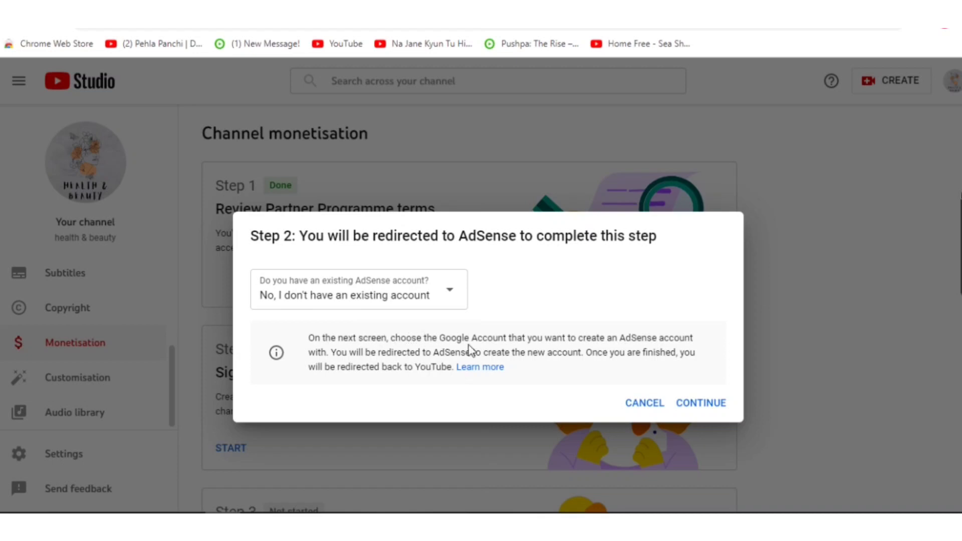
{"action": "left_click", "coordinate": [696, 405]}
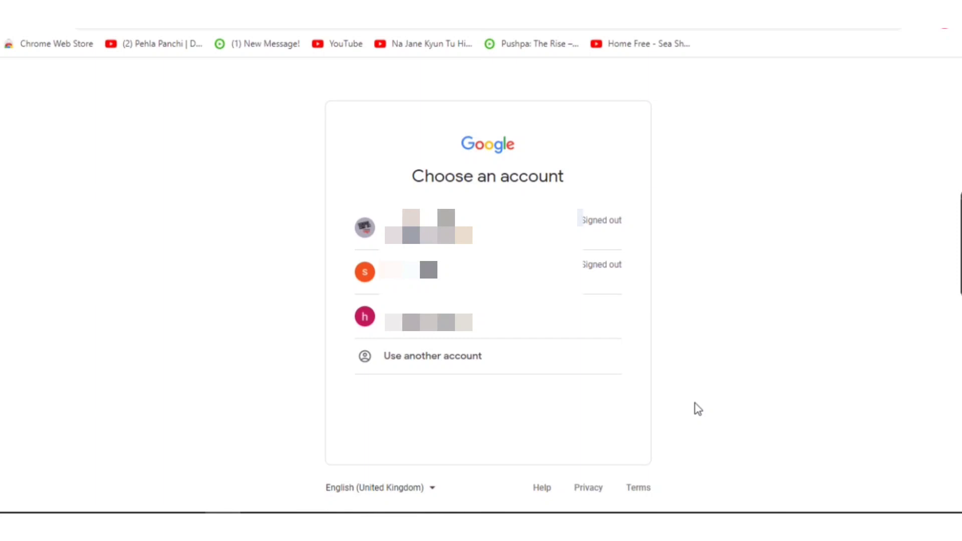
{"action": "left_click", "coordinate": [440, 307]}
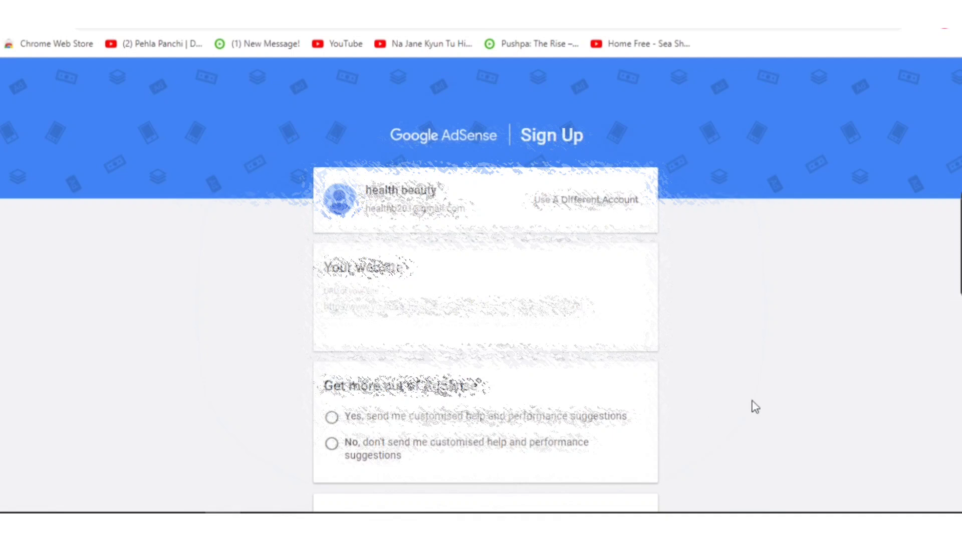
- Review the AdSense sign-up form and opt in to customised help and performance suggestions
{"action": "scroll", "coordinate": [485, 281], "scroll_direction": "down", "scroll_amount": 7}
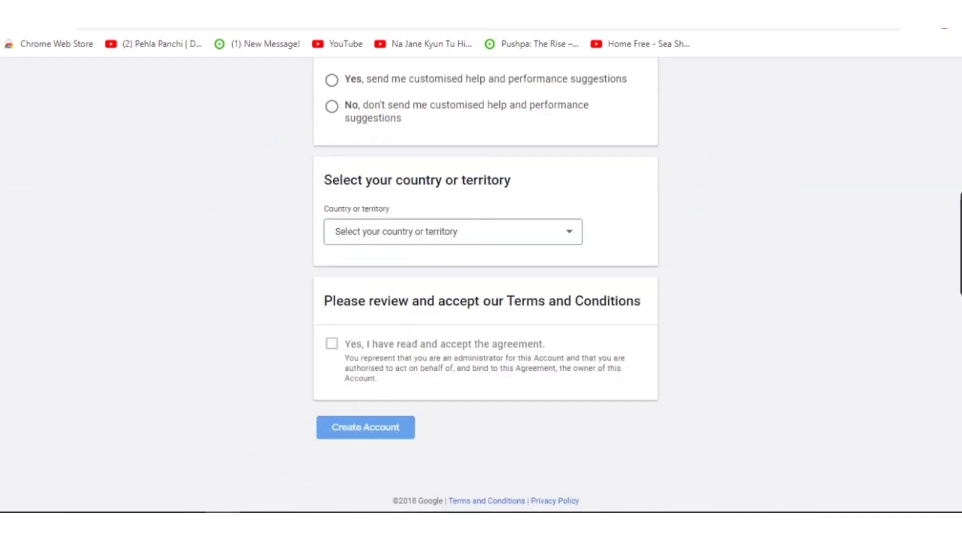
{"action": "scroll", "coordinate": [485, 284], "scroll_direction": "up", "scroll_amount": 5}
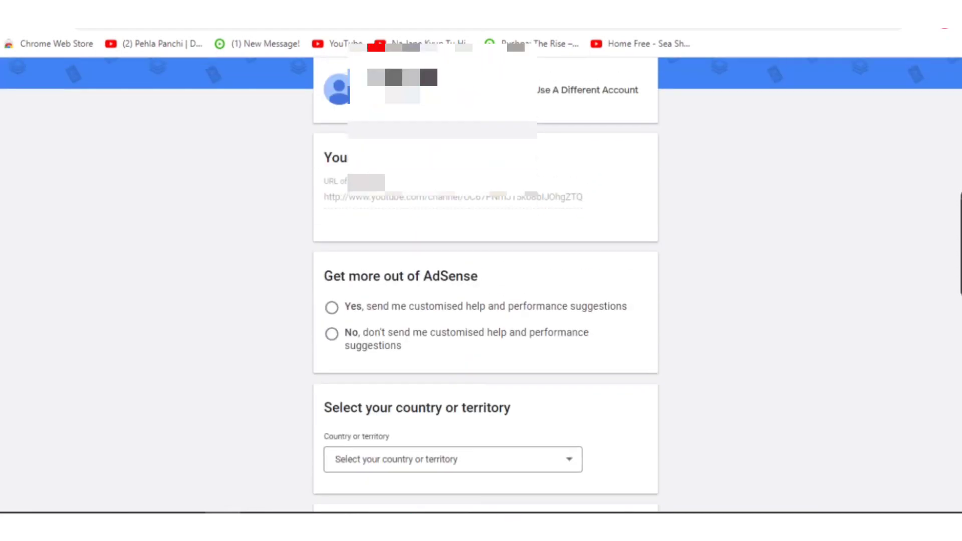
{"action": "scroll", "coordinate": [481, 280], "scroll_direction": "down", "scroll_amount": 3}
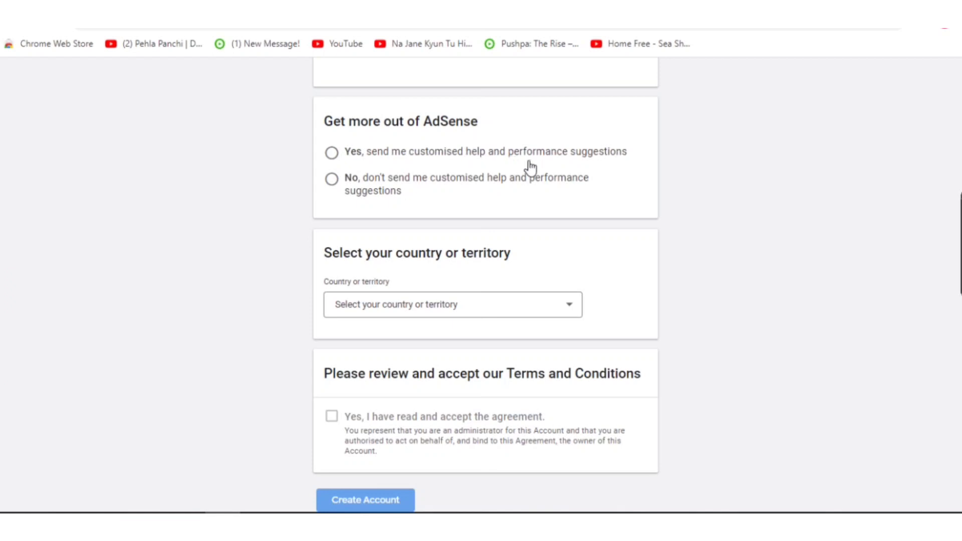
{"action": "left_click", "coordinate": [332, 155]}
- Set the country or territory to Pakistan in the AdSense sign-up form
{"action": "left_click", "coordinate": [568, 308]}
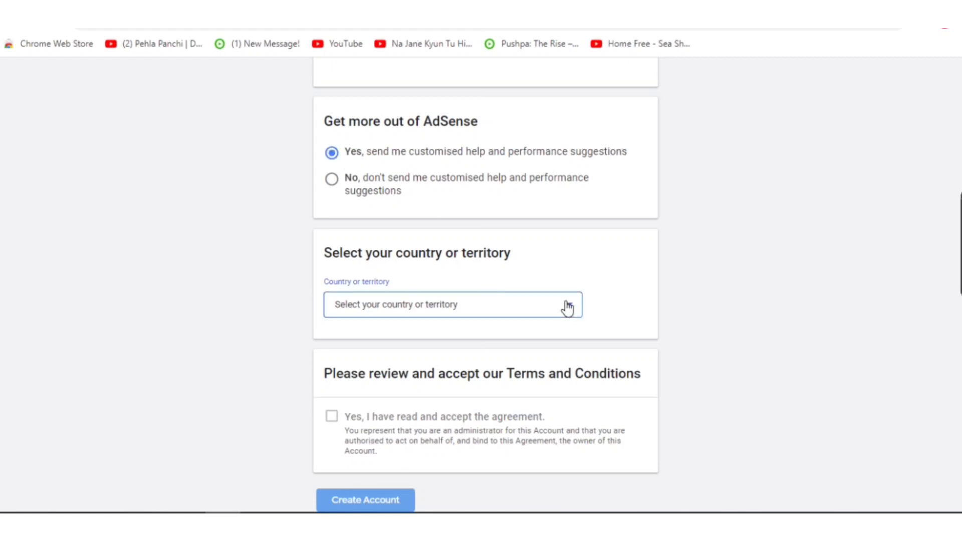
{"action": "left_click", "coordinate": [635, 269]}
{"action": "left_click", "coordinate": [545, 303]}
{"action": "scroll", "coordinate": [545, 302], "scroll_direction": "down", "scroll_amount": 20}
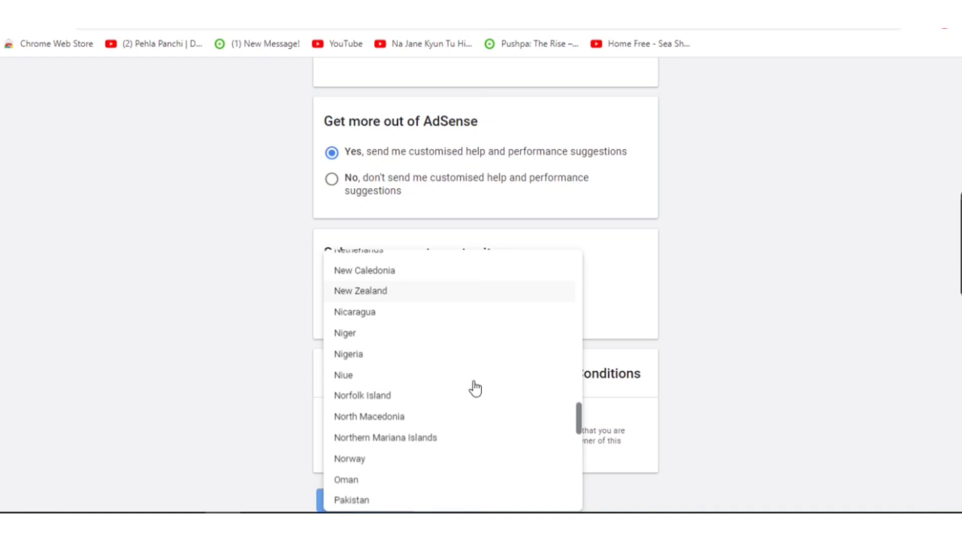
{"action": "left_click", "coordinate": [351, 501]}
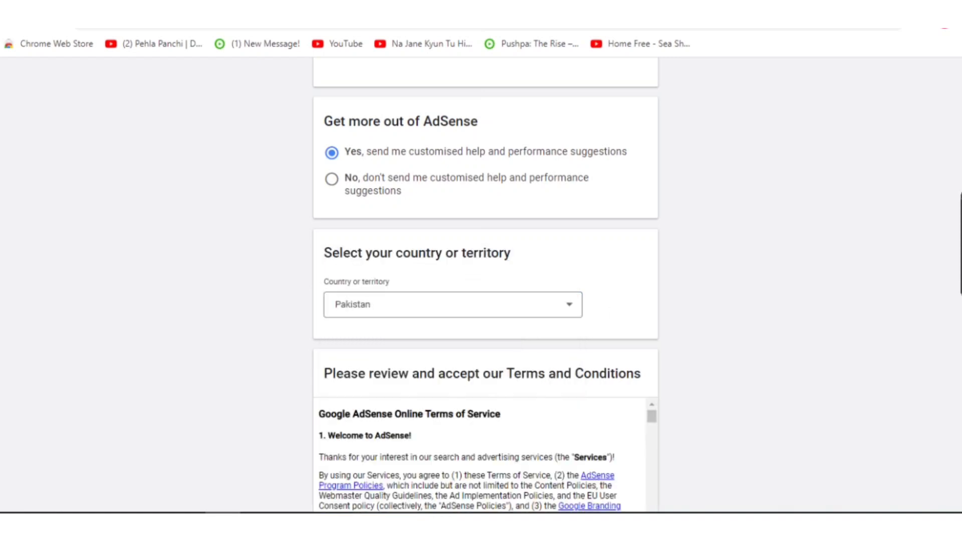
- Read through and accept the AdSense Terms and Conditions, and create the account
{"action": "scroll", "coordinate": [485, 285], "scroll_direction": "down", "scroll_amount": 3}
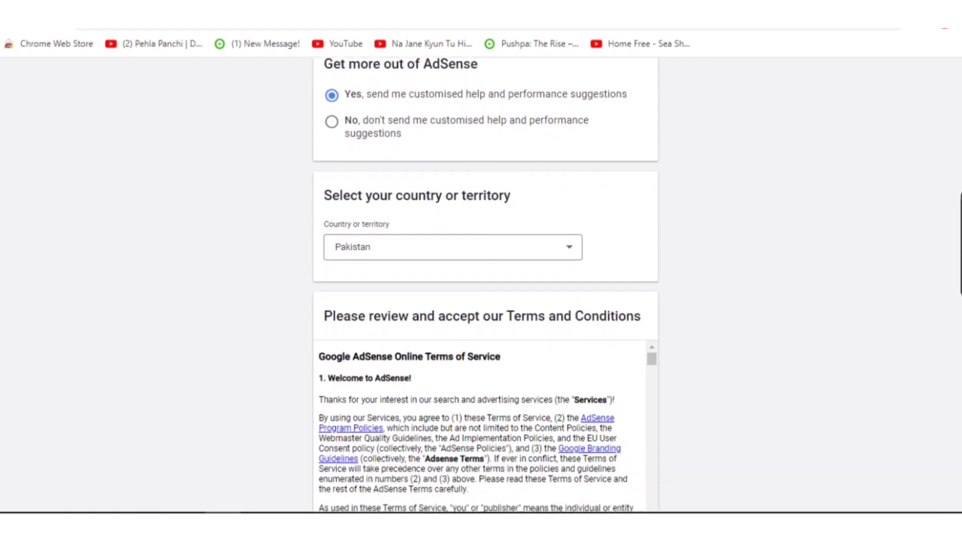
{"action": "scroll", "coordinate": [485, 285], "scroll_direction": "down", "scroll_amount": 5}
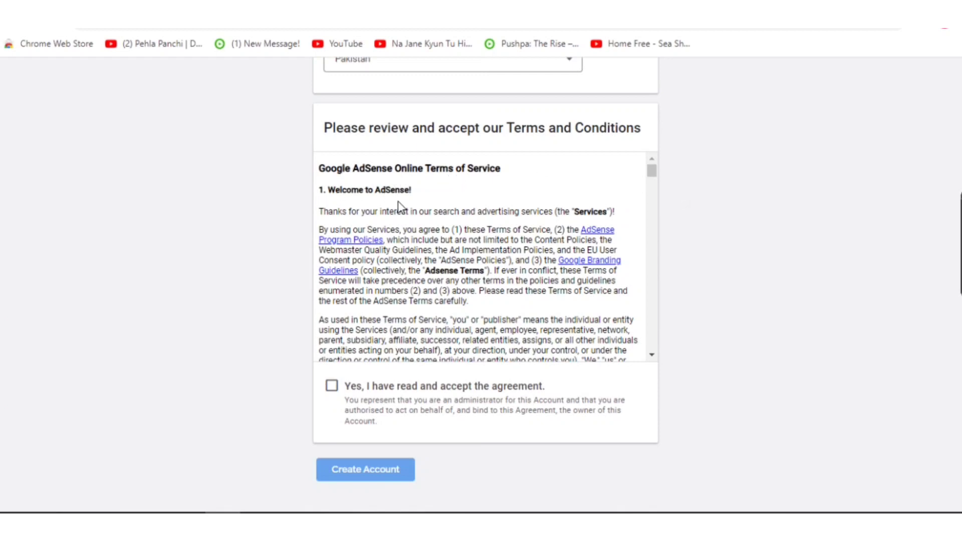
{"action": "left_click_drag", "start_coordinate": [652, 172], "coordinate": [651, 349]}
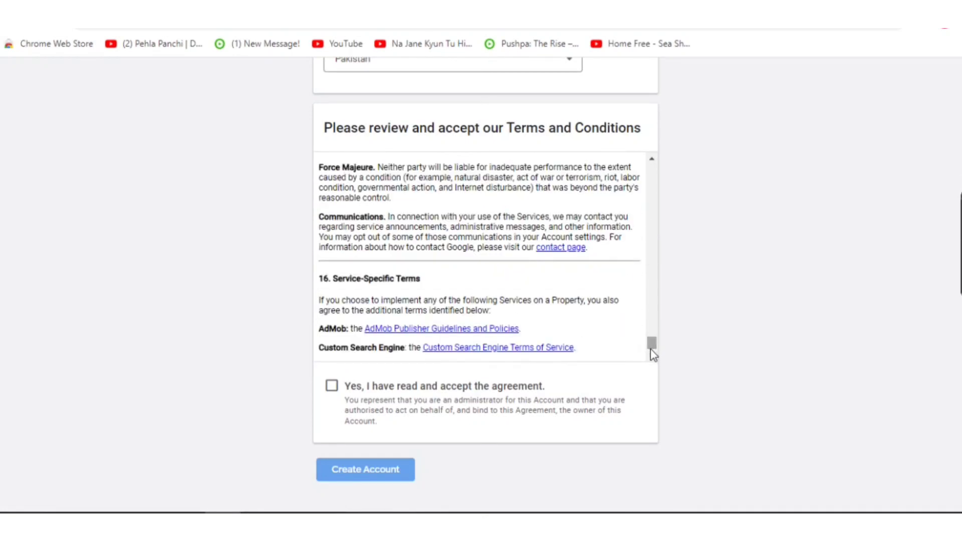
{"action": "left_click", "coordinate": [331, 389]}
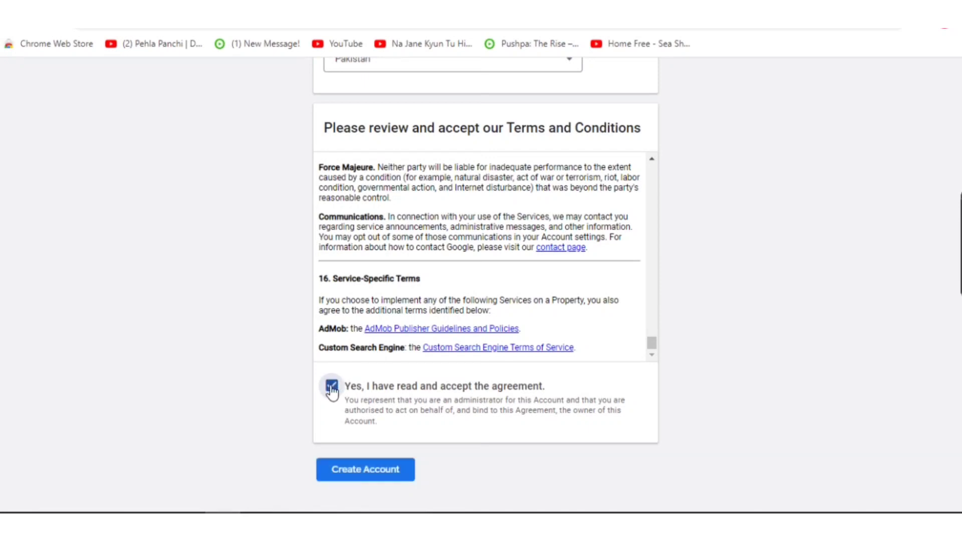
{"action": "left_click", "coordinate": [352, 473]}
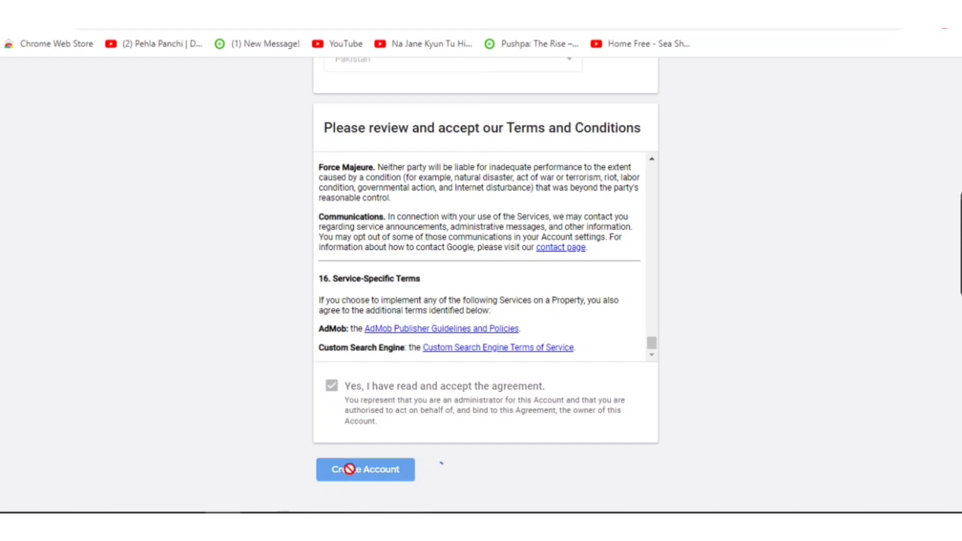
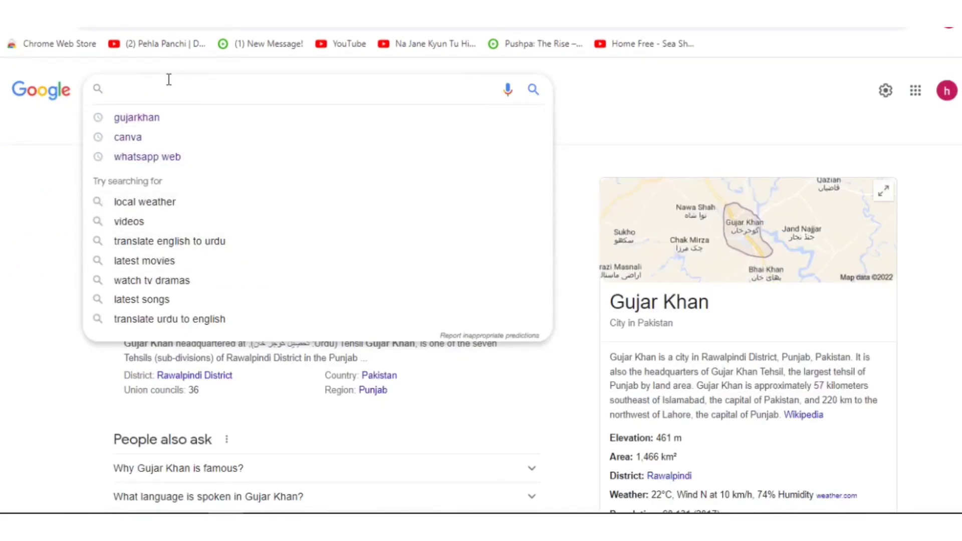
- Search Google for "gujar khan postal code" and open the full Gujar Khan postcode list to examine its cities
{"action": "type", "text": "gujar"}
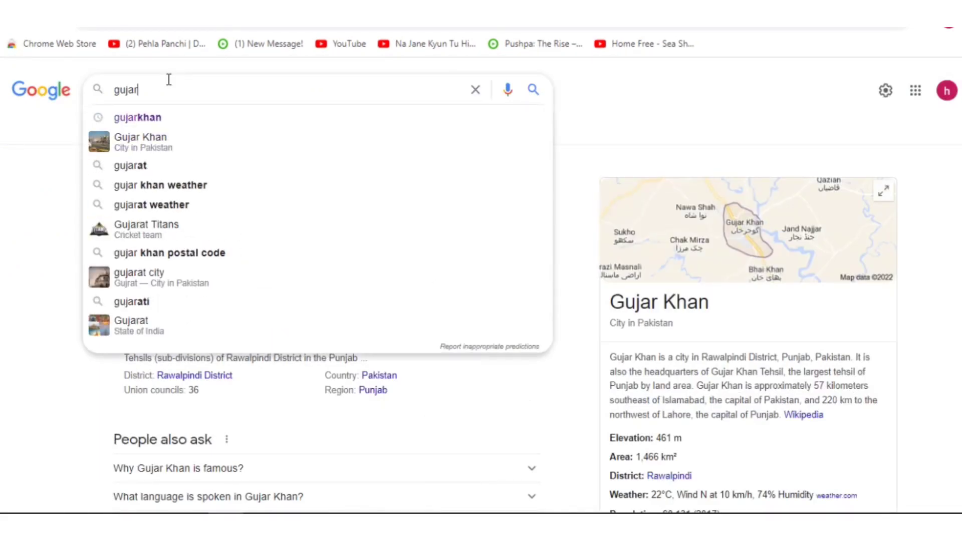
{"action": "type", "text": "khan "}
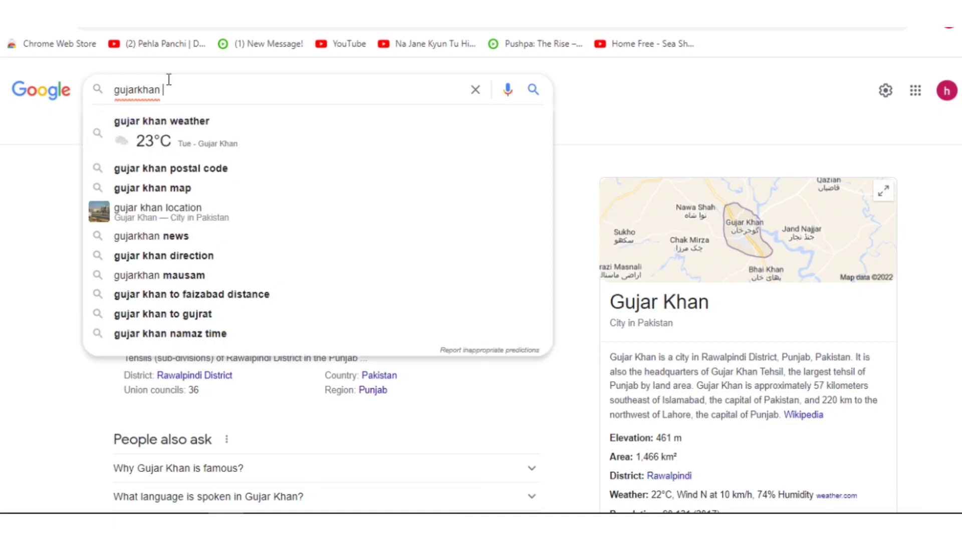
{"action": "type", "text": "postal"}
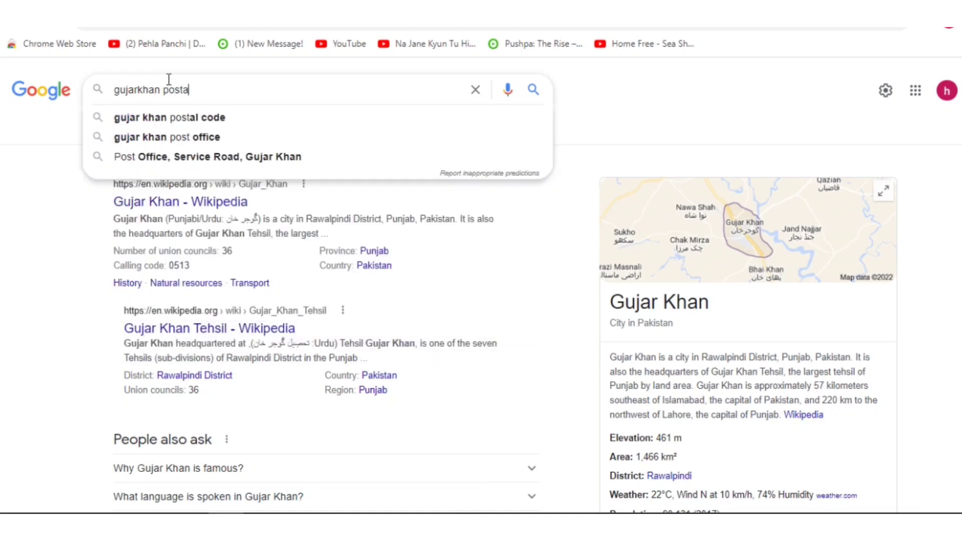
{"action": "left_click", "coordinate": [202, 117]}
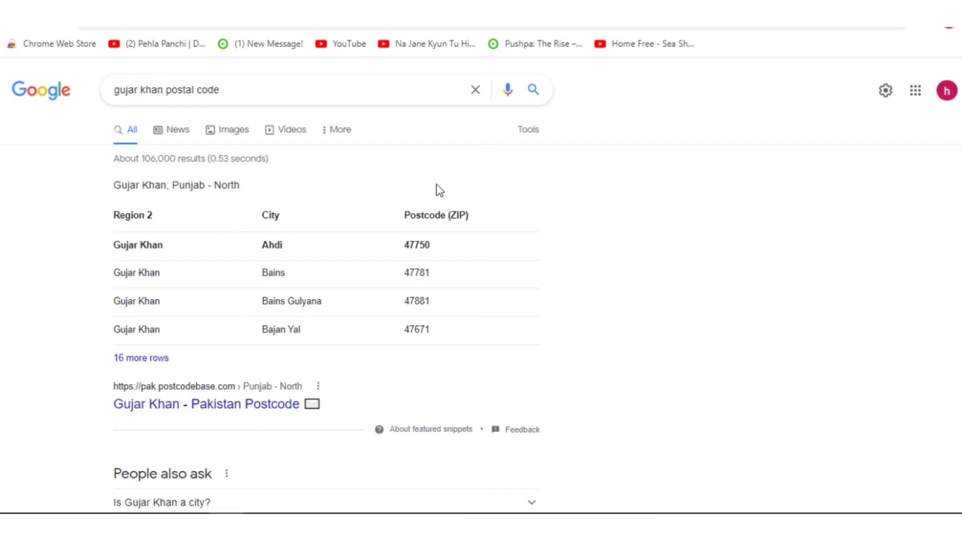
{"action": "left_click", "coordinate": [128, 359]}
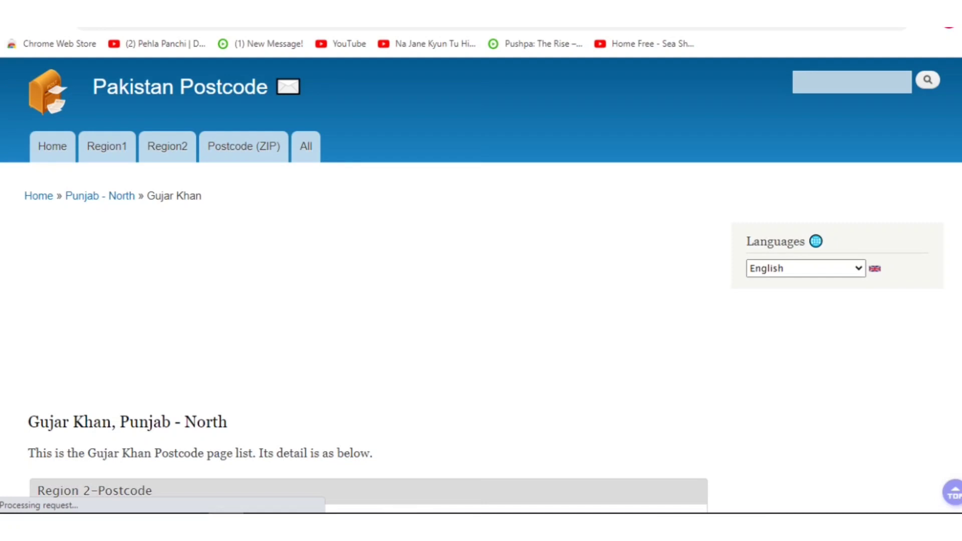
{"action": "scroll", "coordinate": [481, 286], "scroll_direction": "down", "scroll_amount": 2}
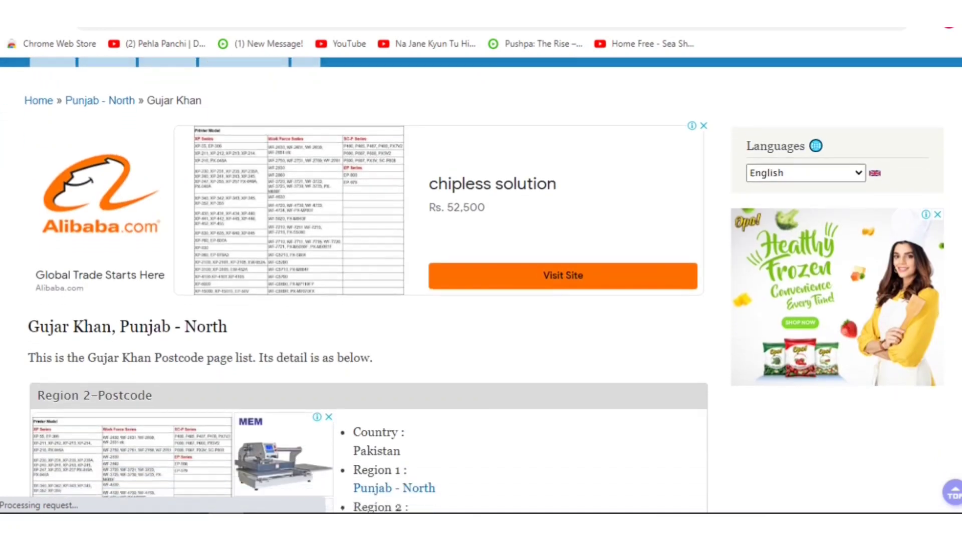
{"action": "scroll", "coordinate": [481, 286], "scroll_direction": "down", "scroll_amount": 10}
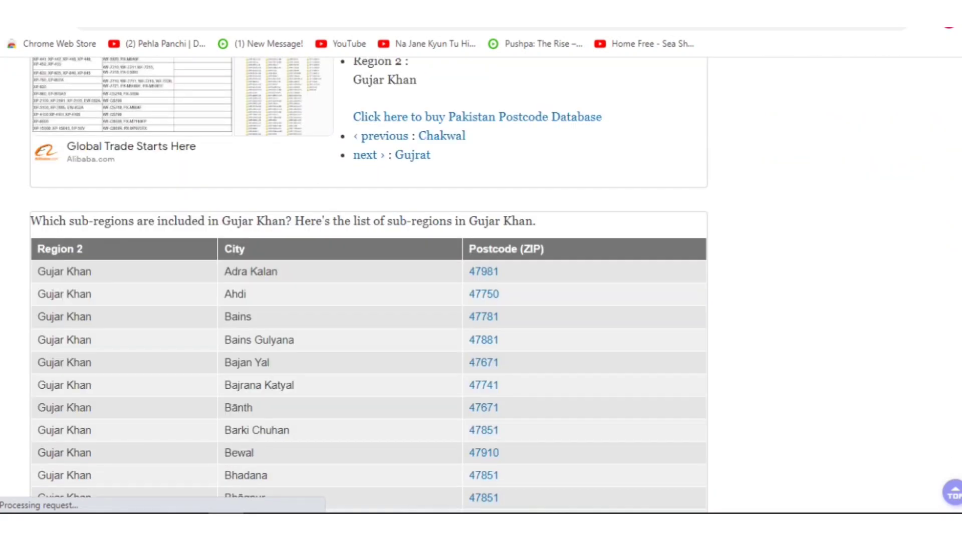
- Find the local postcode in the Gujar Khan list, then complete and submit the AdSense customer name and address details
{"action": "scroll", "coordinate": [369, 286], "scroll_direction": "down", "scroll_amount": 8}
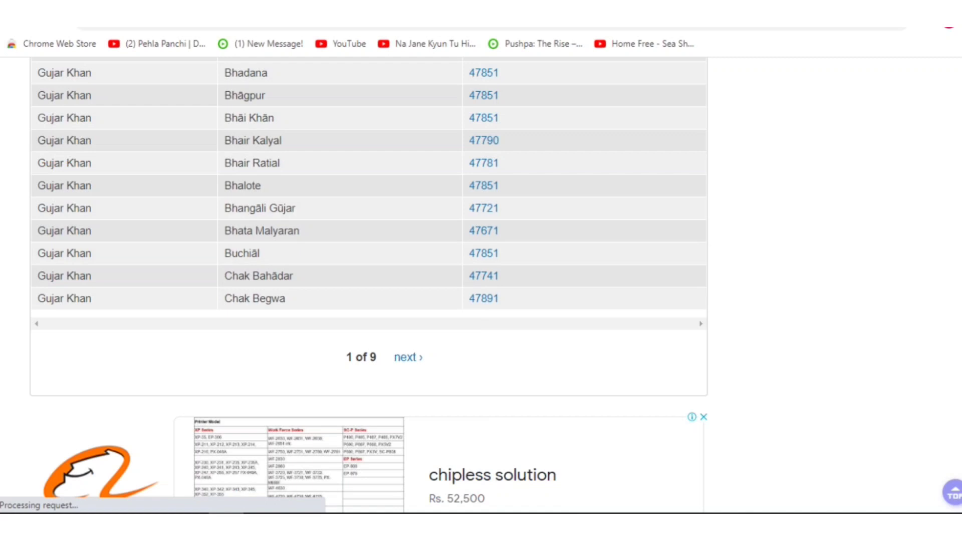
{"action": "scroll", "coordinate": [909, 260], "scroll_direction": "up", "scroll_amount": 3}
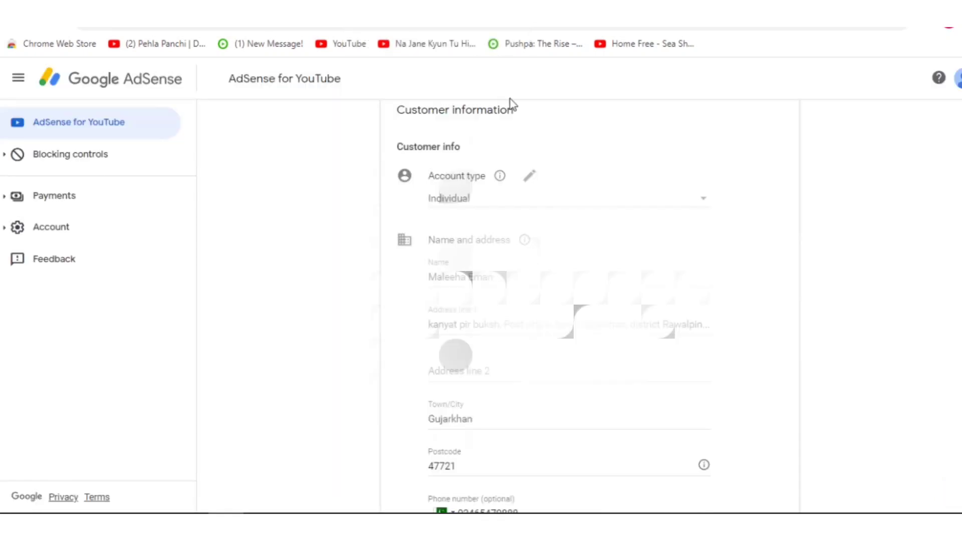
{"action": "left_click", "coordinate": [478, 362]}
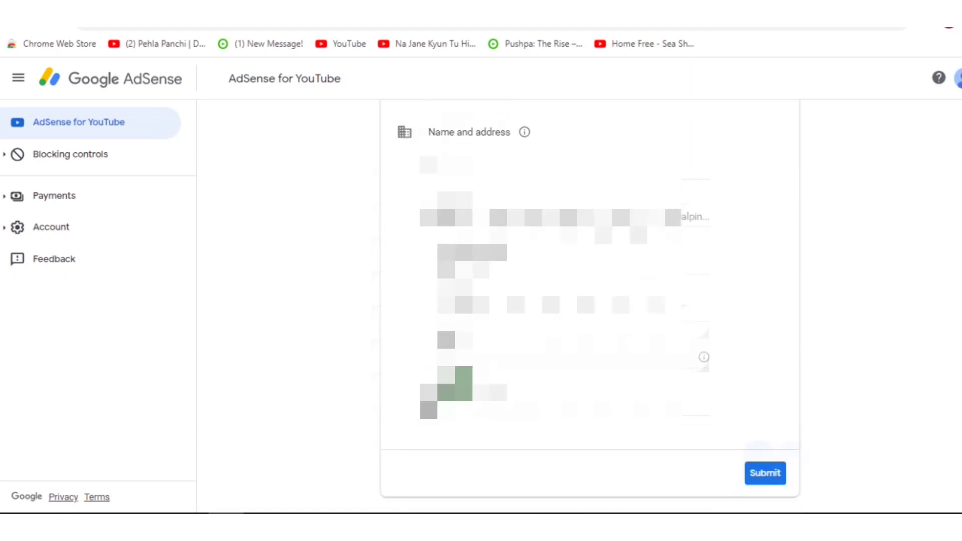
{"action": "left_click", "coordinate": [764, 476]}
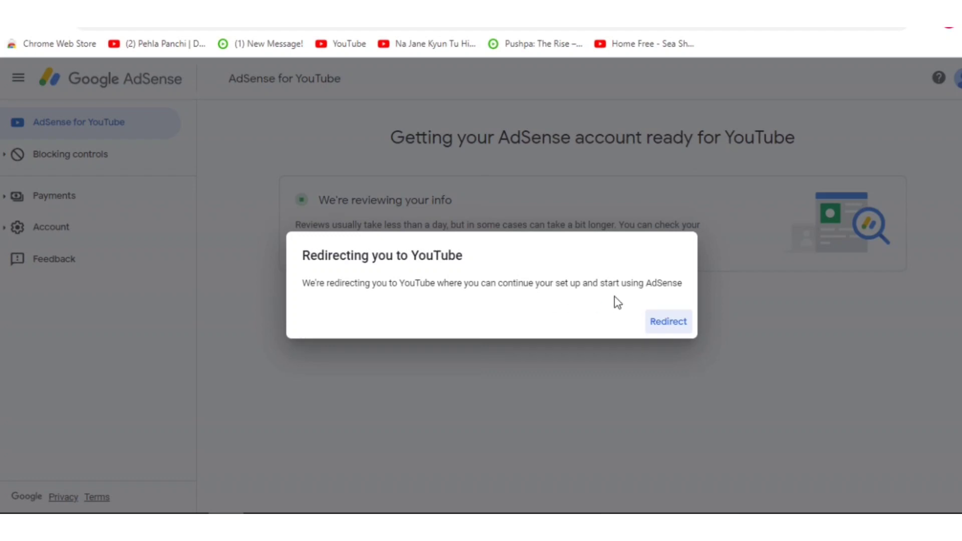
- Continue from AdSense to YouTube Studio and review the status of the channel monetisation steps
{"action": "left_click", "coordinate": [670, 323]}
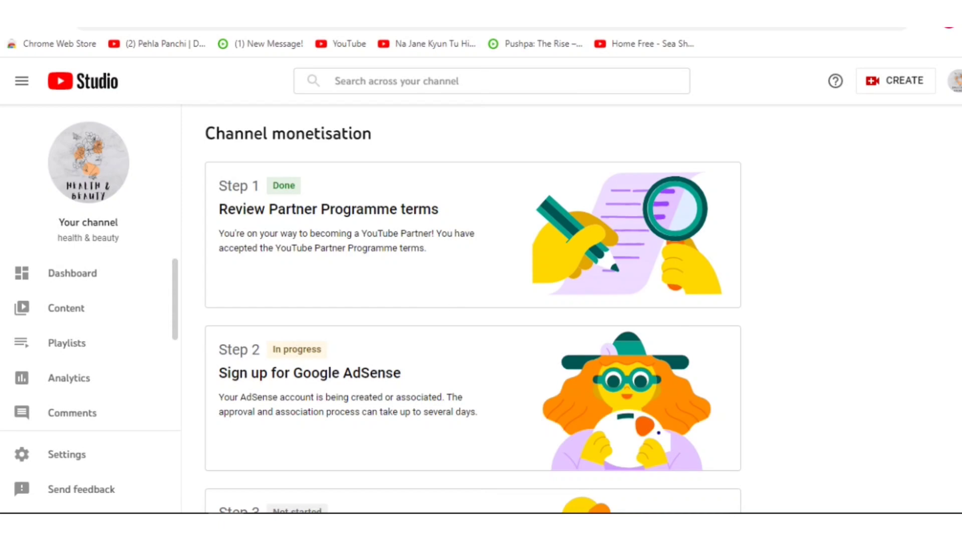
{"action": "scroll", "coordinate": [472, 309], "scroll_direction": "down", "scroll_amount": 3}
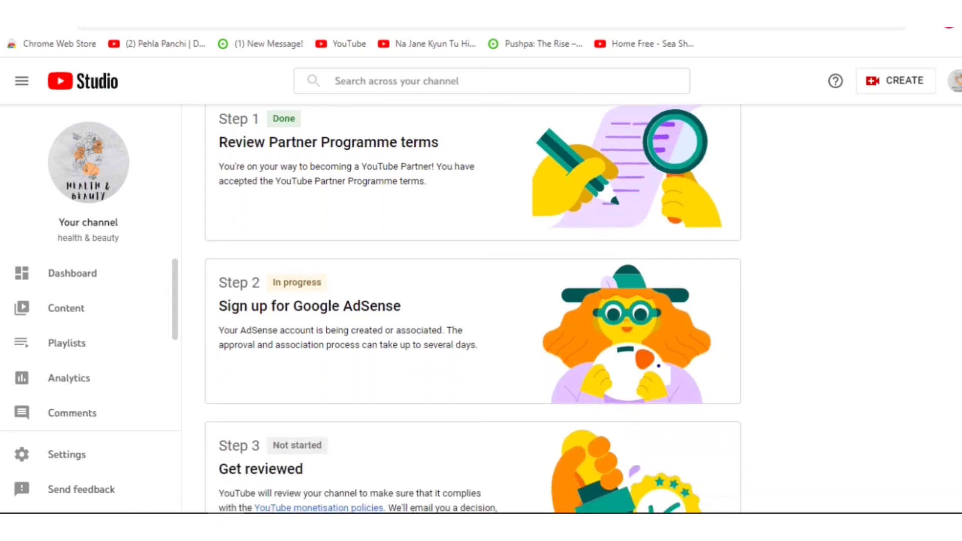